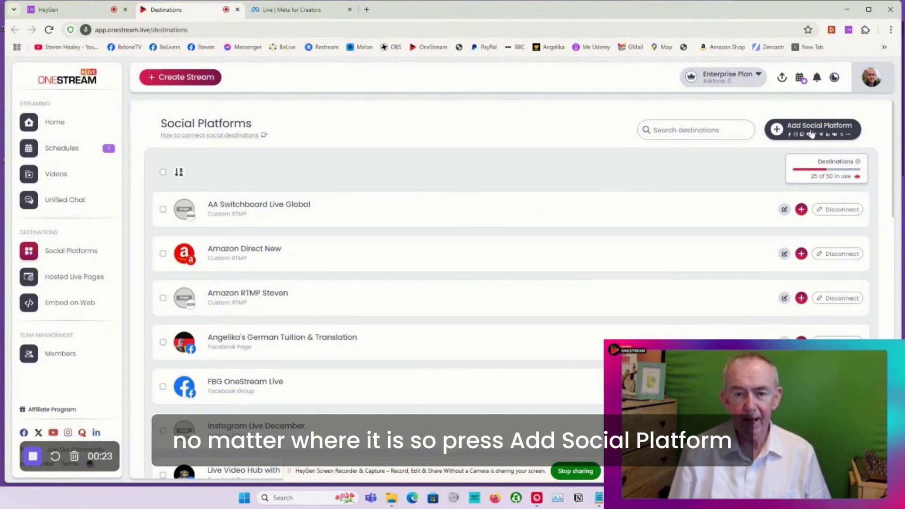
# Open the choices for adding a social platform and check the Facebook profile connection
pyautogui.click(811, 134)
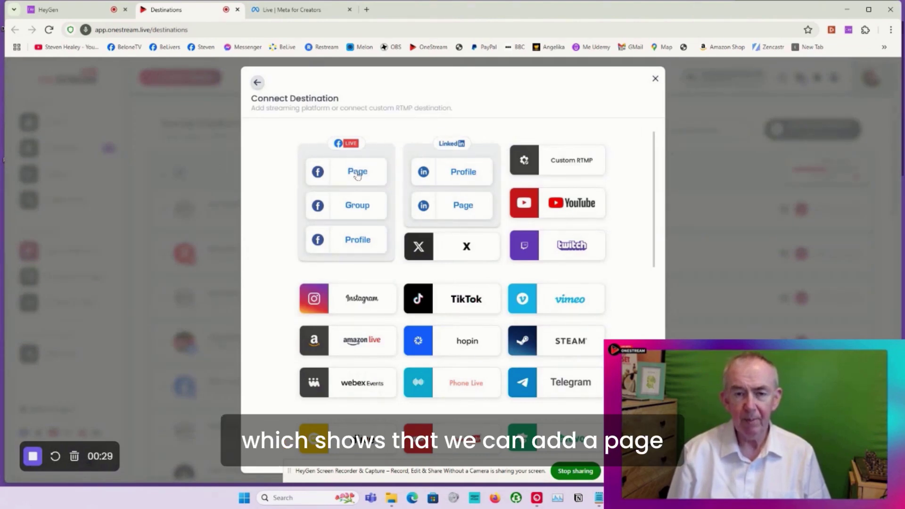
pyautogui.click(358, 242)
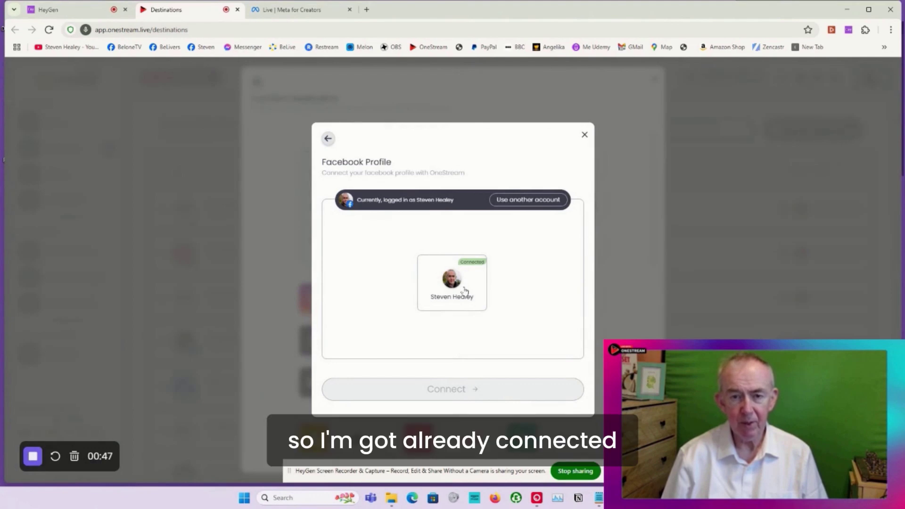
pyautogui.click(584, 136)
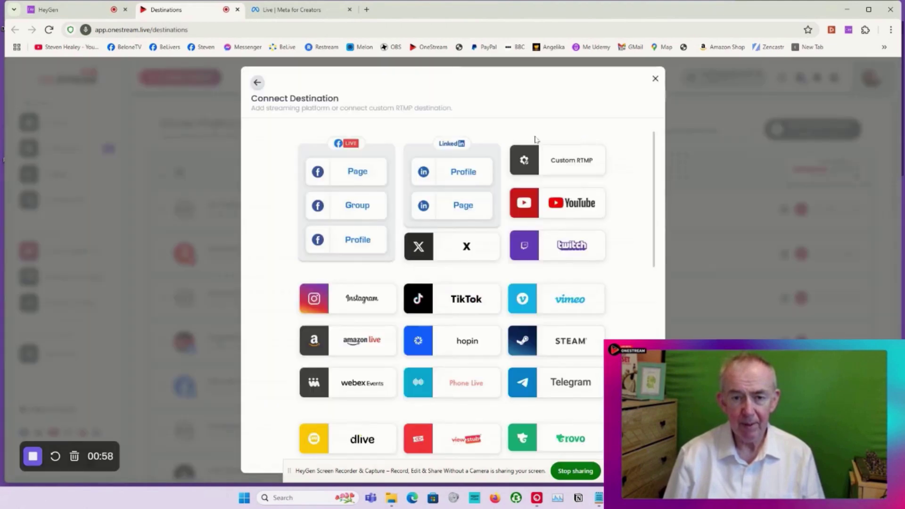
# Try to connect the Facebook page Belone.tv as a destination, and review the list of Facebook pages again
pyautogui.click(358, 171)
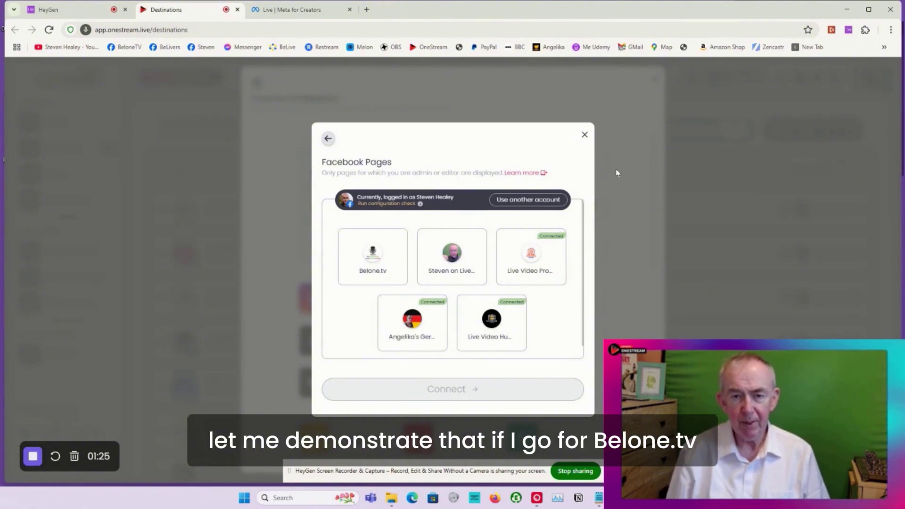
pyautogui.click(394, 258)
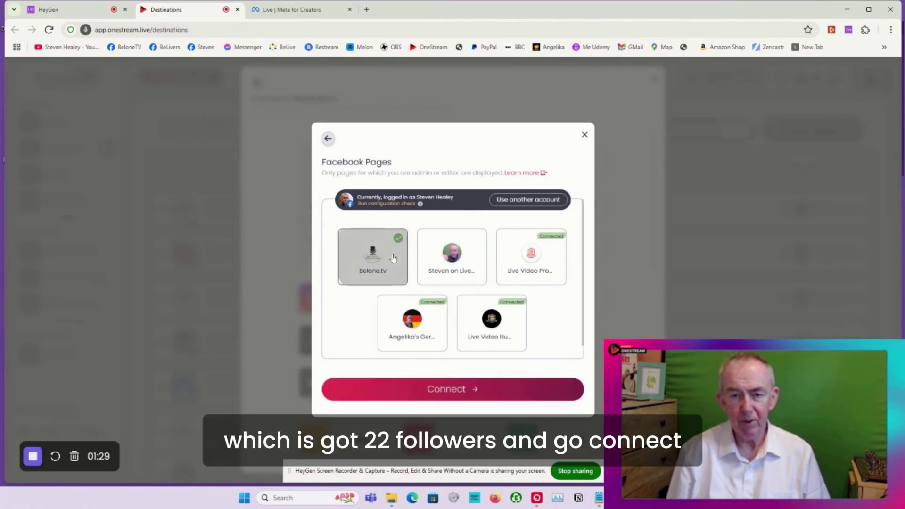
pyautogui.click(448, 389)
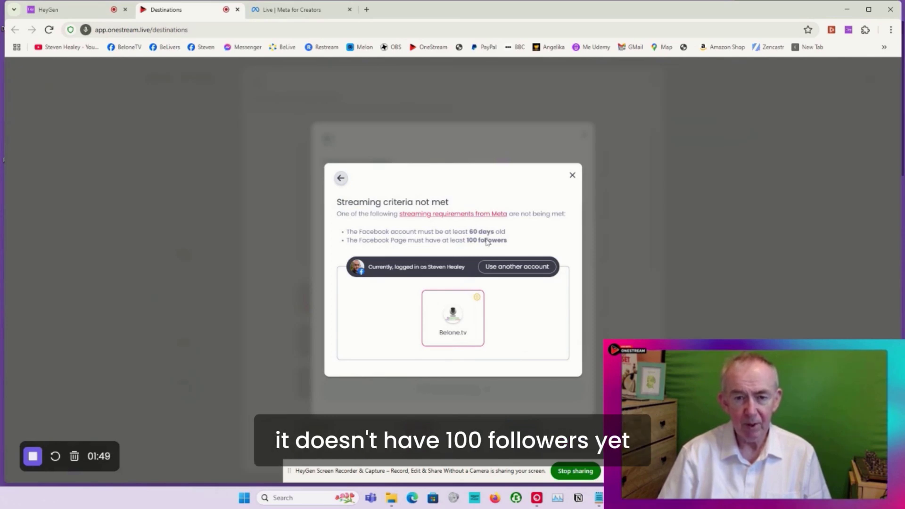
pyautogui.click(572, 175)
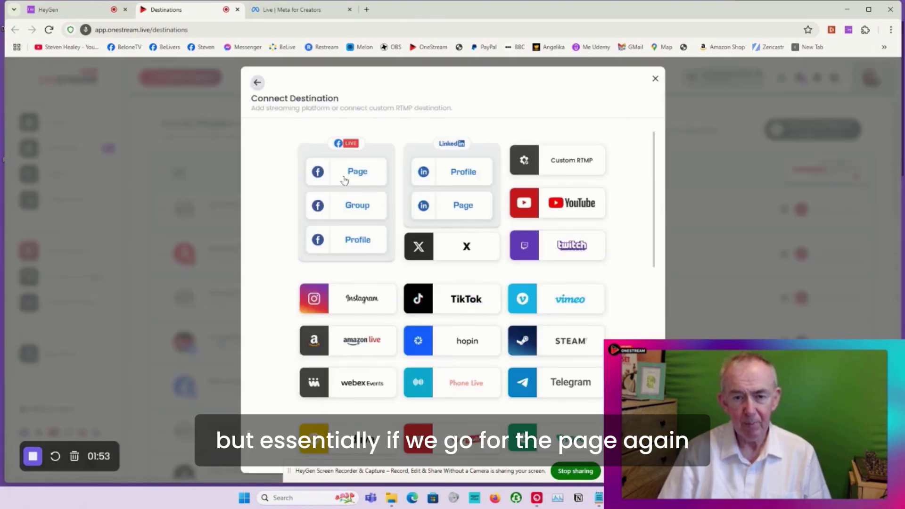
pyautogui.click(344, 180)
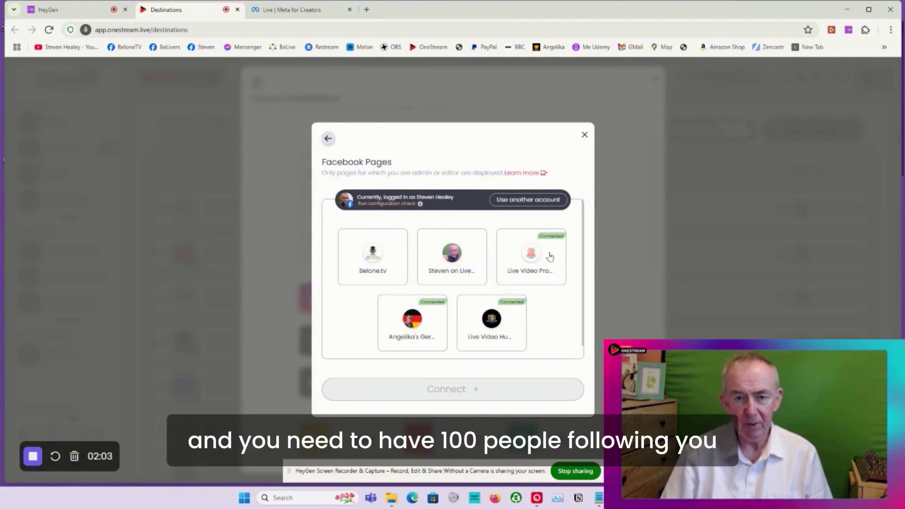
pyautogui.click(584, 135)
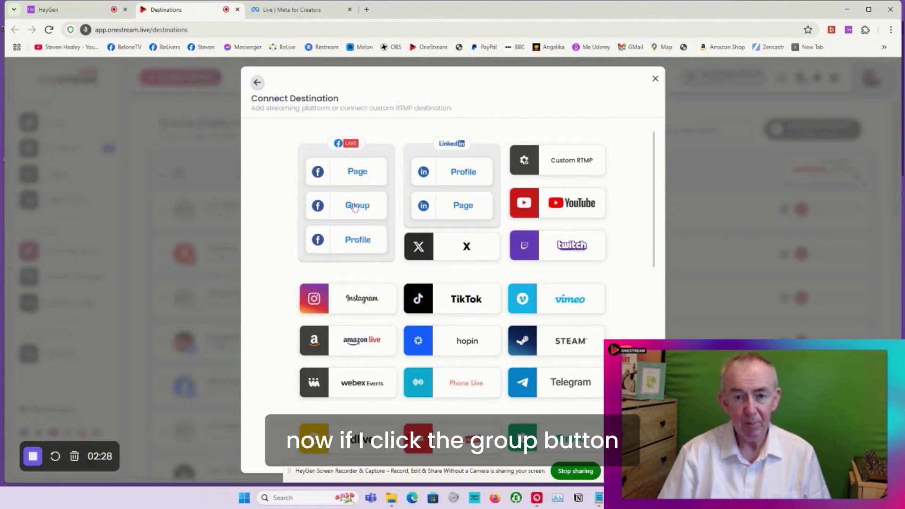
# Start adding a Facebook group destination and enter "Live Video Production Group" as the group name
pyautogui.click(355, 207)
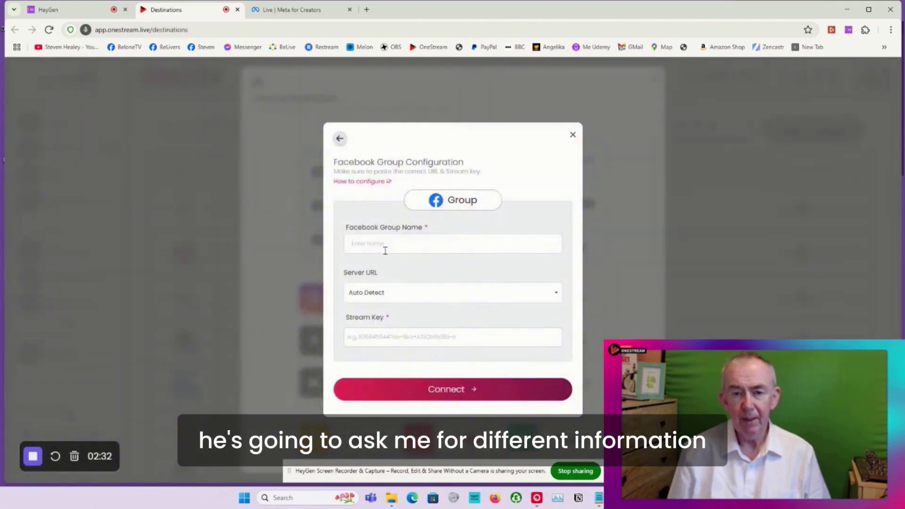
pyautogui.click(386, 249)
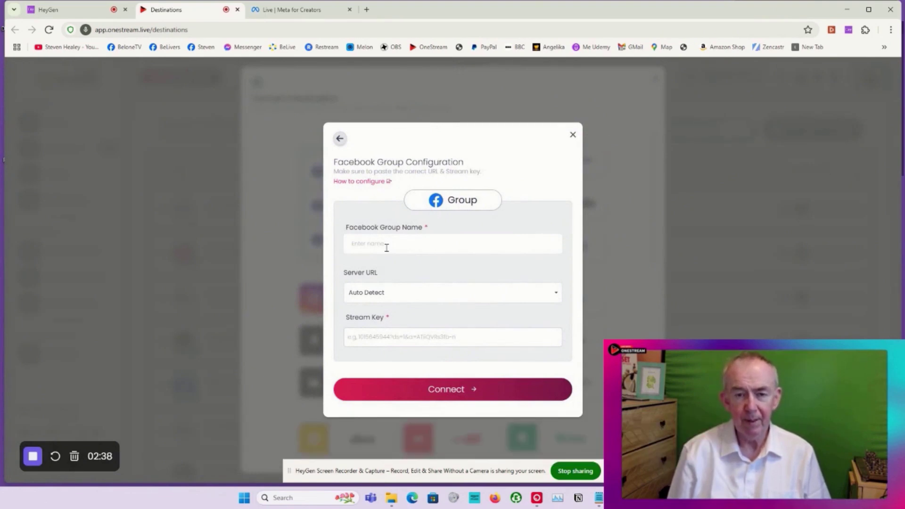
pyautogui.write('liv')
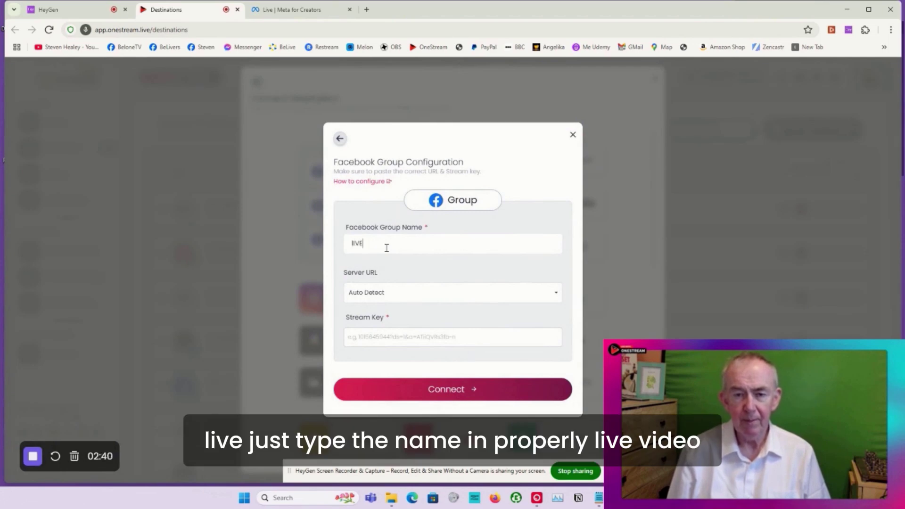
pyautogui.press('BackSpace')
pyautogui.press('BackSpace')
pyautogui.press('BackSpace')
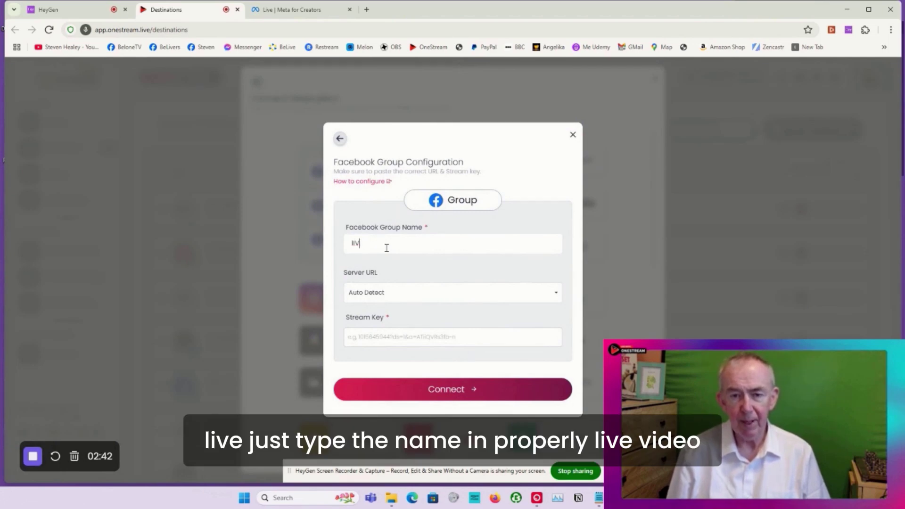
pyautogui.write('Live')
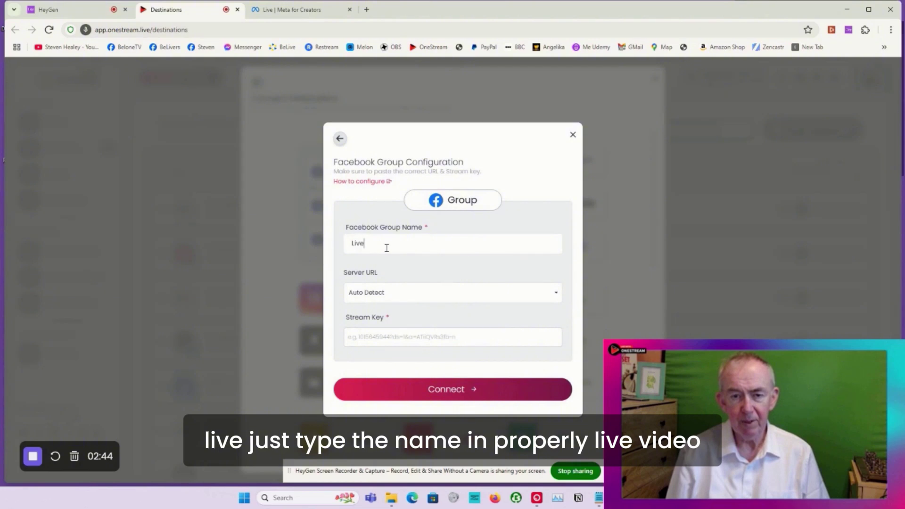
pyautogui.write(' Video')
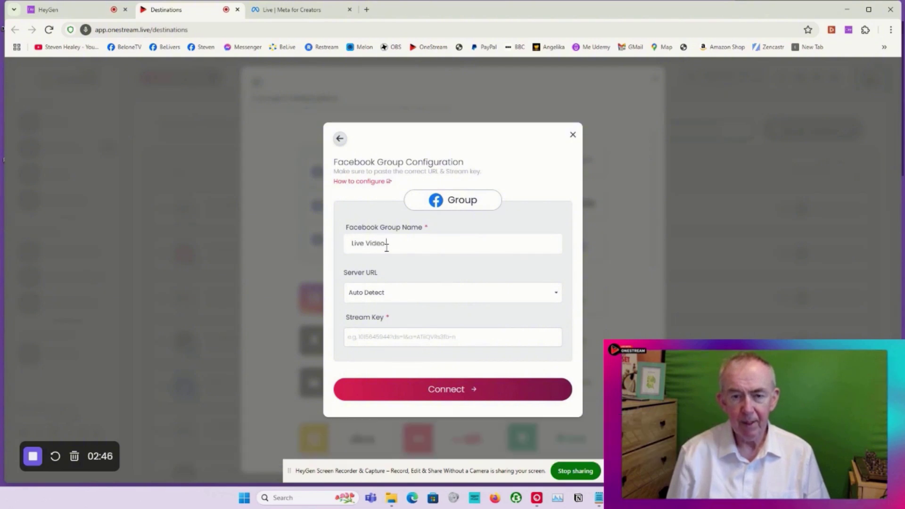
pyautogui.write(' Produc')
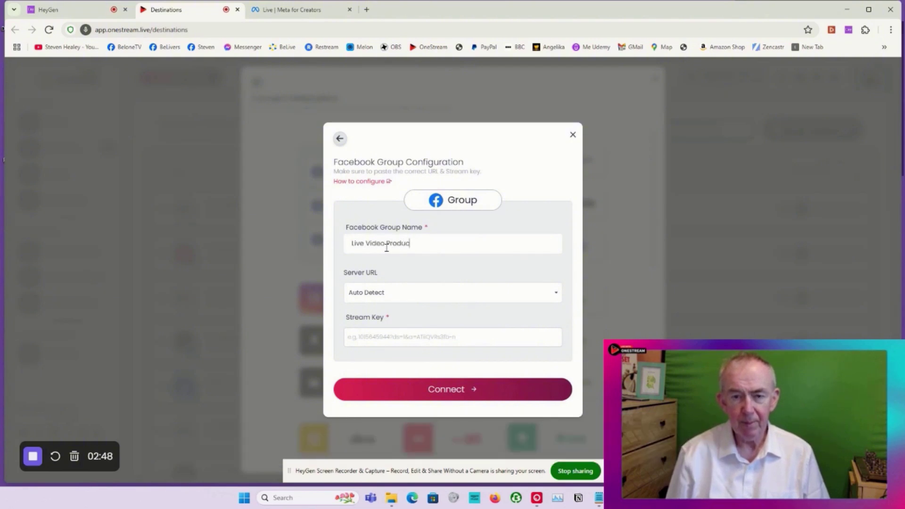
pyautogui.write('tion Gr')
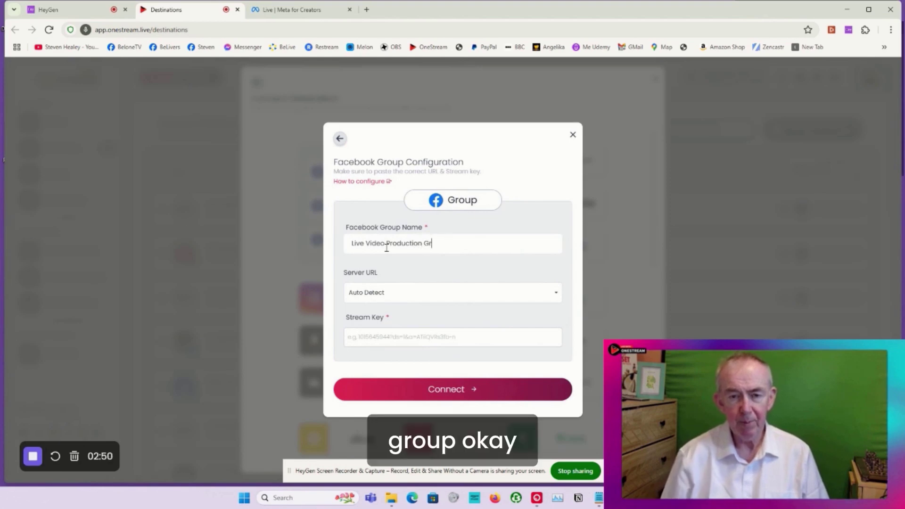
pyautogui.write('oup')
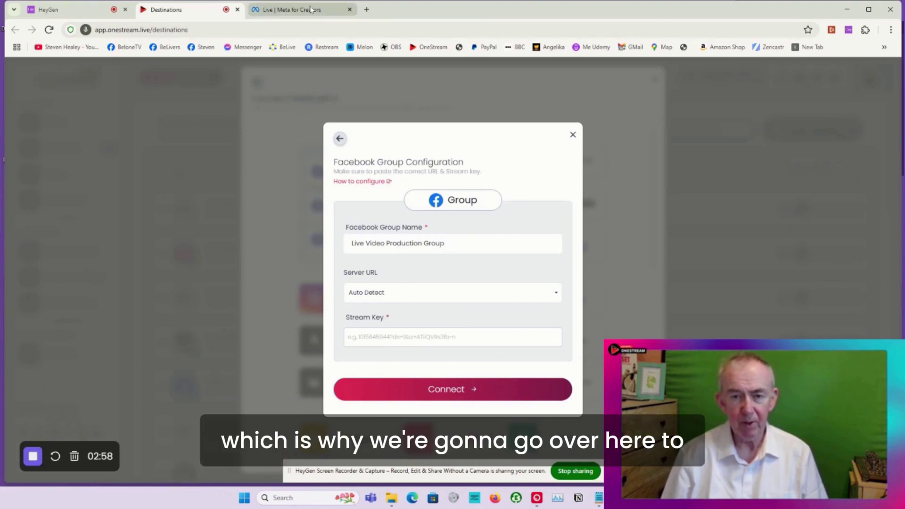
# From the Meta for Creators Live page, open Facebook's Live Producer and set the live video to post in the Live Video Production group
pyautogui.click(267, 14)
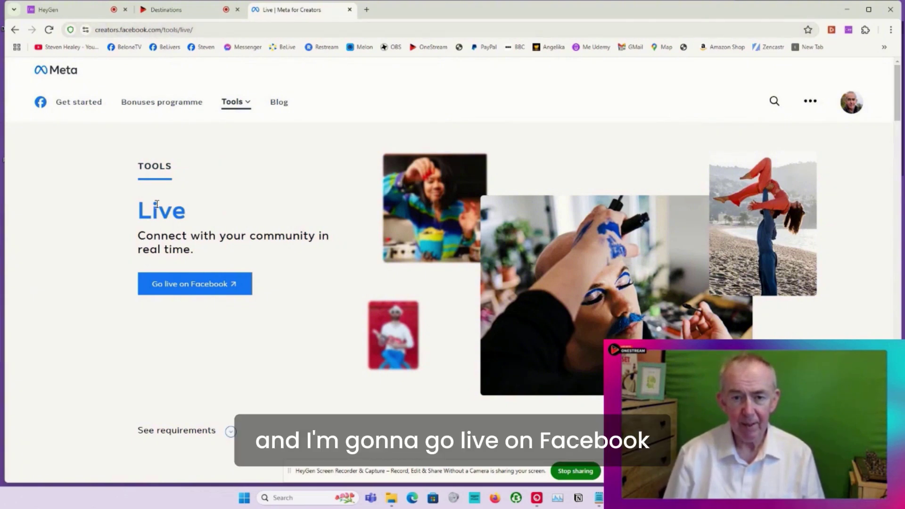
pyautogui.click(178, 287)
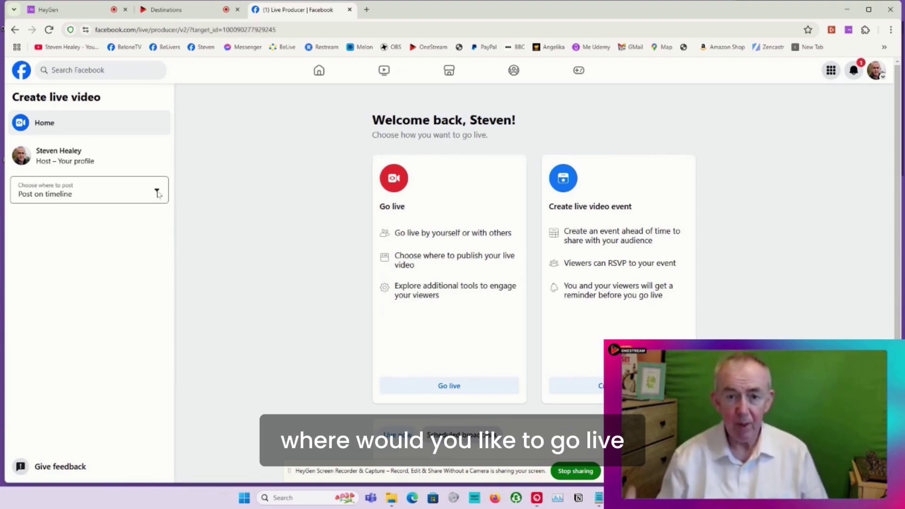
pyautogui.click(158, 194)
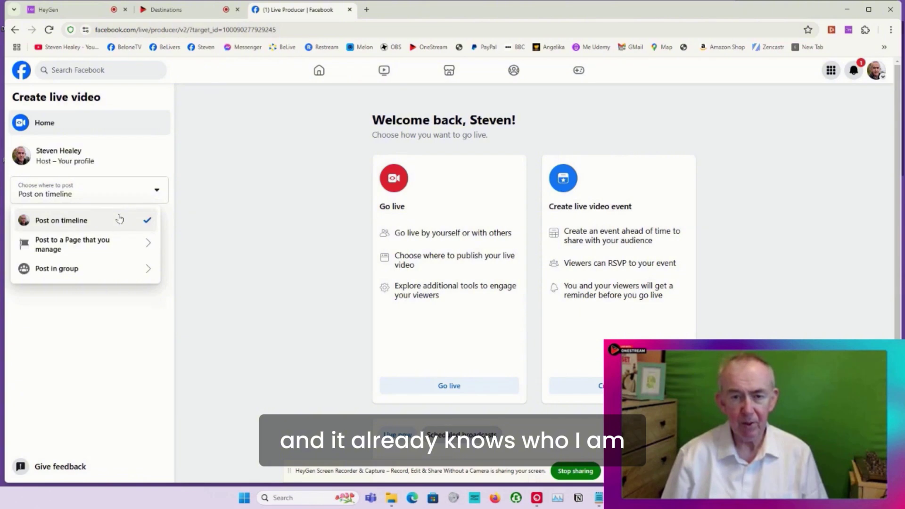
pyautogui.click(99, 269)
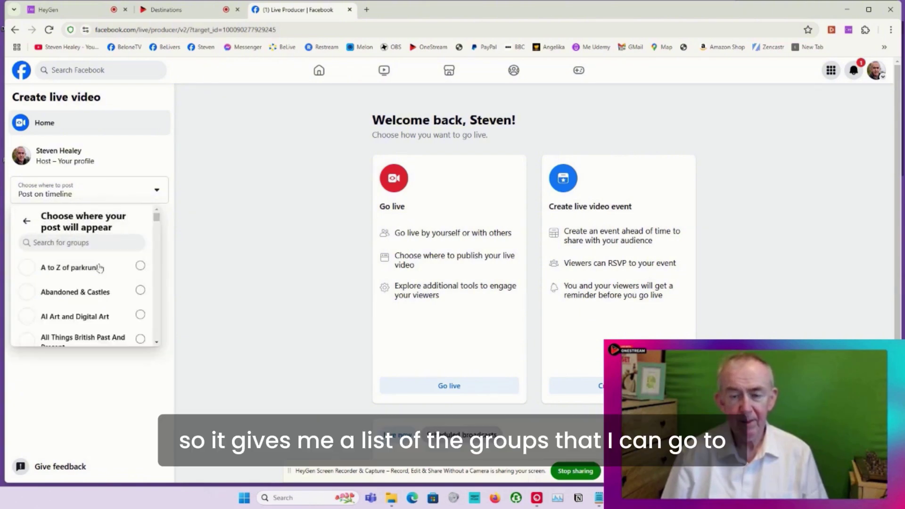
pyautogui.scroll(-5, 103, 257)
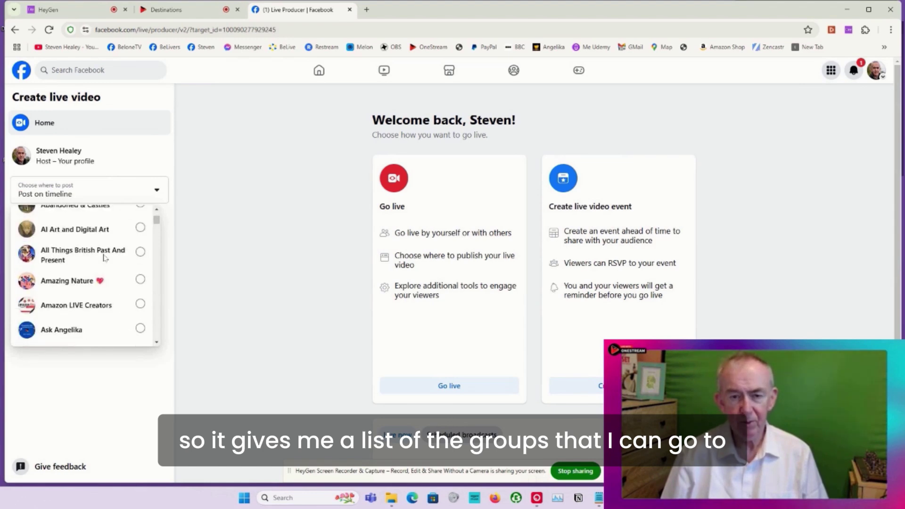
pyautogui.scroll(-8, 103, 258)
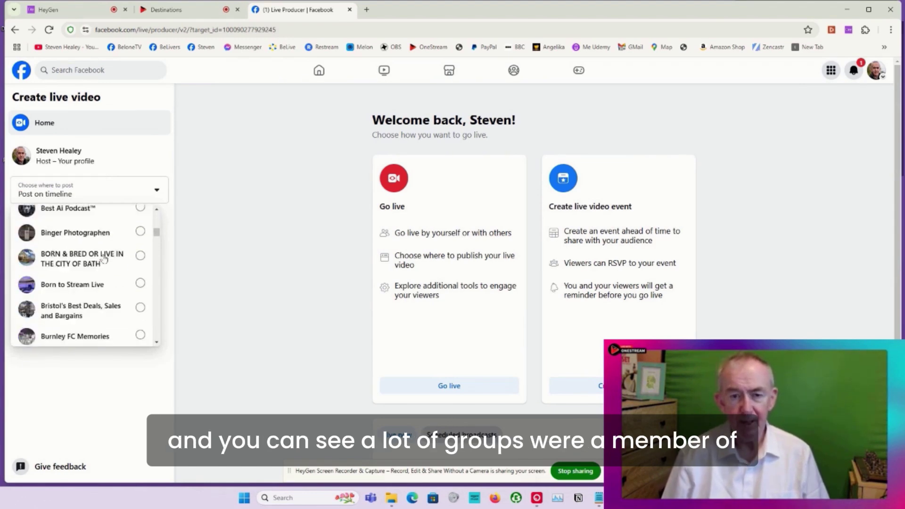
pyautogui.scroll(-8, 104, 259)
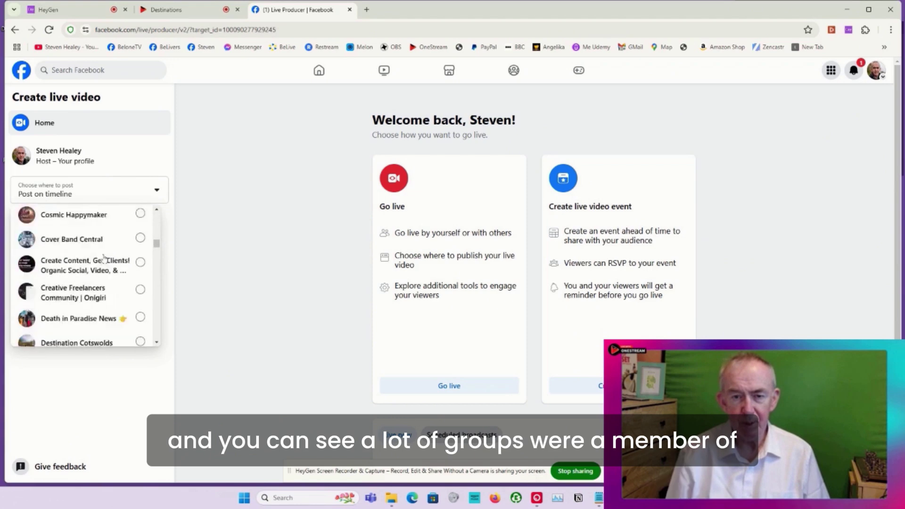
pyautogui.scroll(-3, 104, 257)
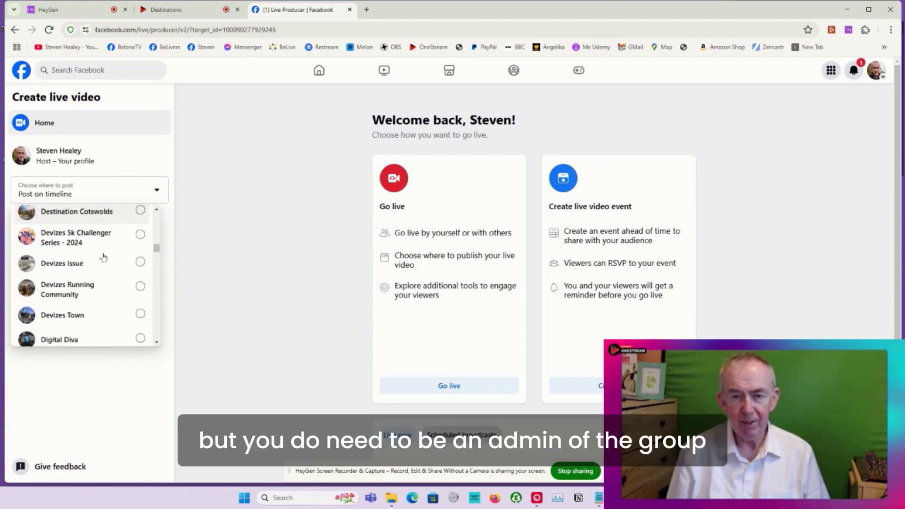
pyautogui.scroll(-2, 103, 257)
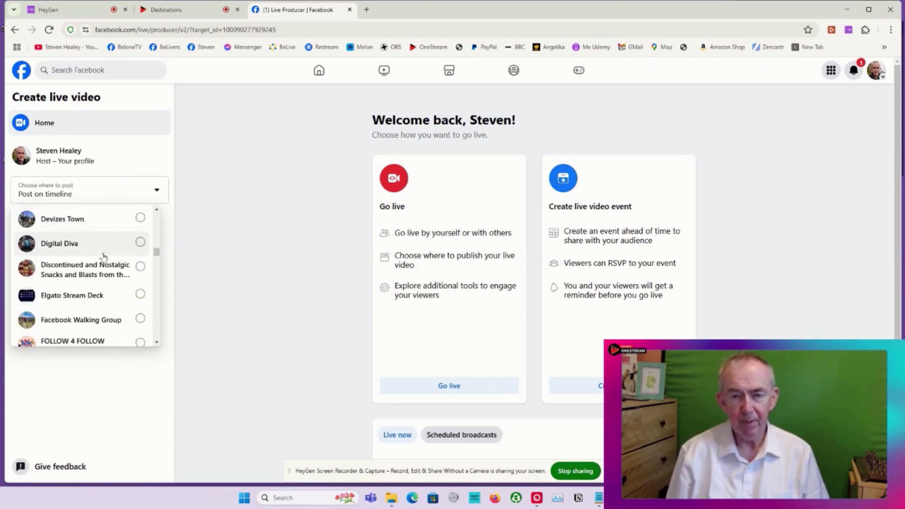
pyautogui.scroll(-2, 103, 256)
pyautogui.scroll(-3, 103, 257)
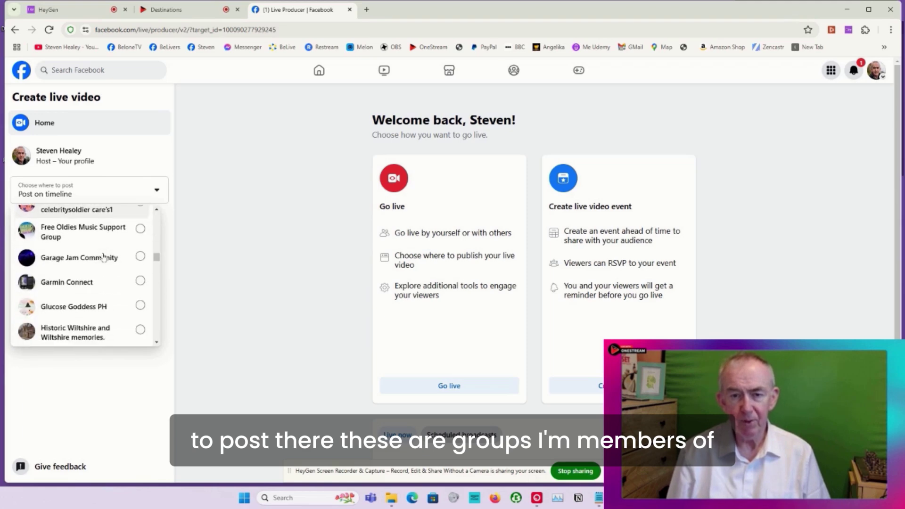
pyautogui.scroll(-1, 103, 257)
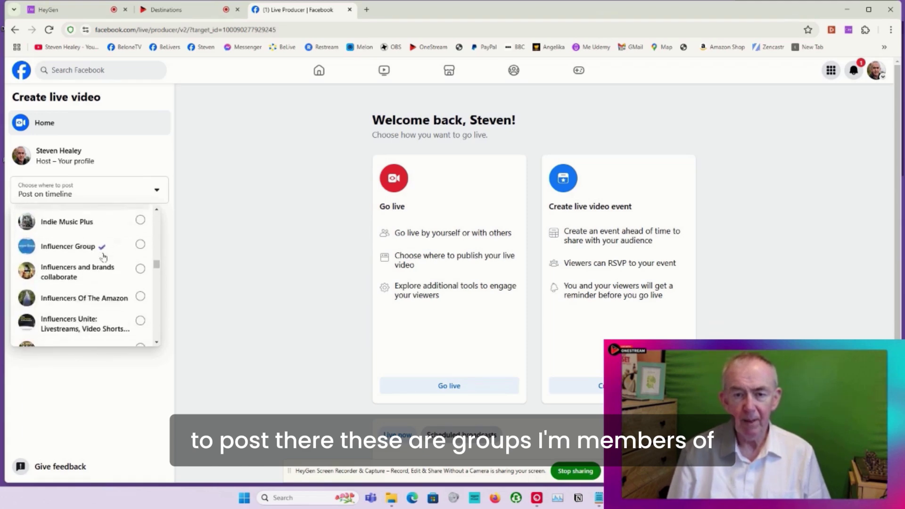
pyautogui.scroll(-2, 103, 256)
pyautogui.scroll(-6, 104, 256)
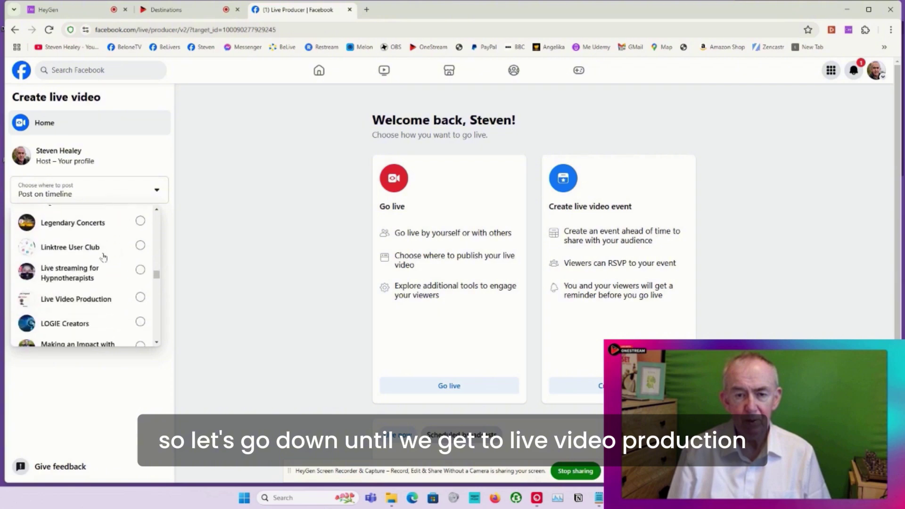
pyautogui.scroll(3, 104, 257)
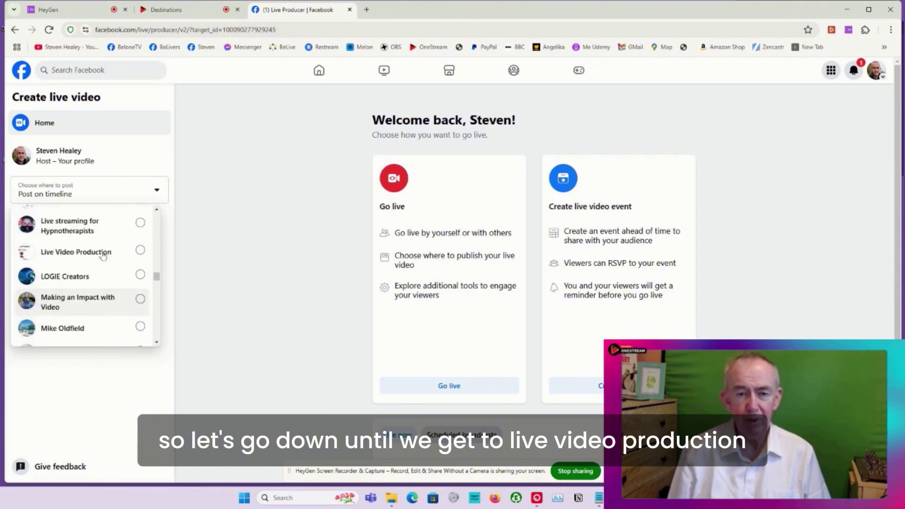
pyautogui.scroll(3, 104, 256)
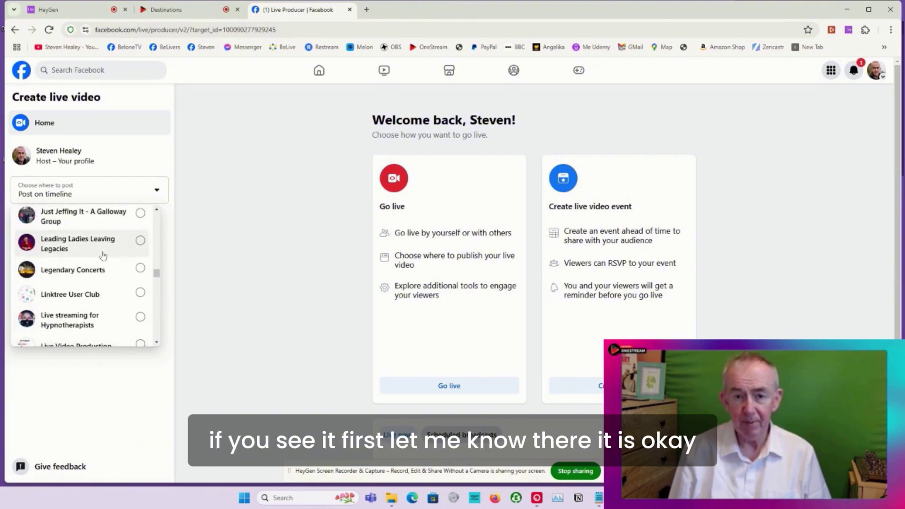
pyautogui.scroll(-2, 104, 256)
pyautogui.click(137, 299)
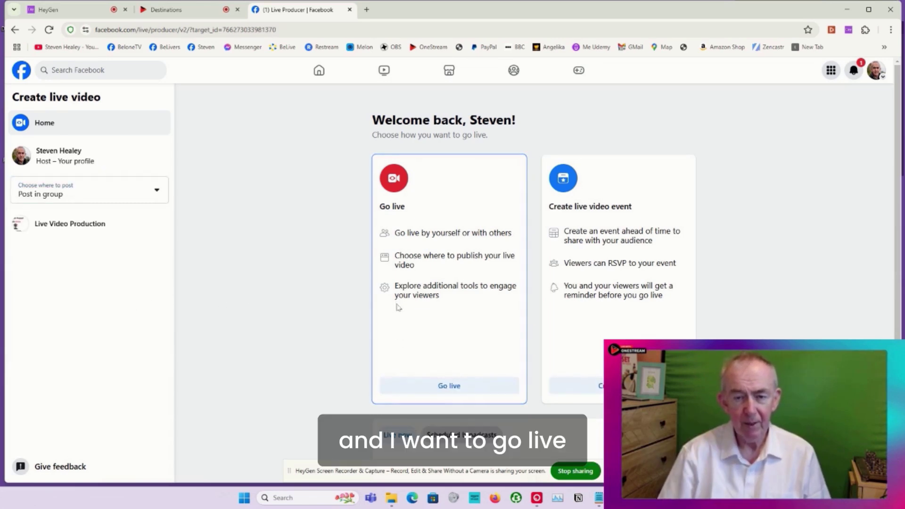
# Start the go-live setup for the Live Video Production group, expand the advanced stream settings, and copy the stream key
pyautogui.click(450, 386)
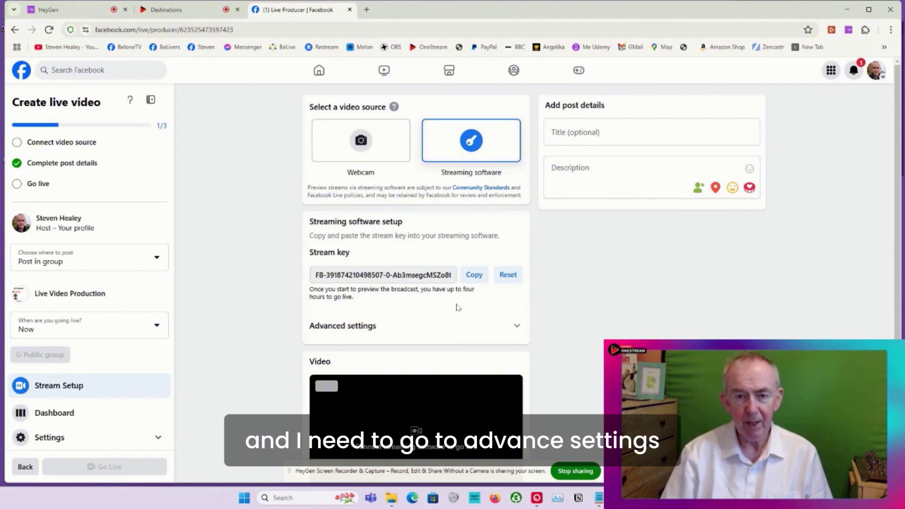
pyautogui.click(514, 326)
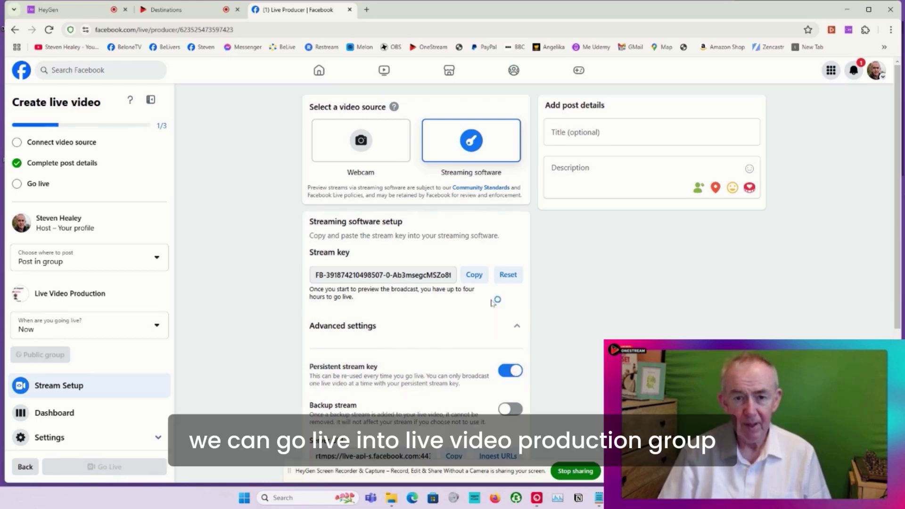
pyautogui.click(474, 278)
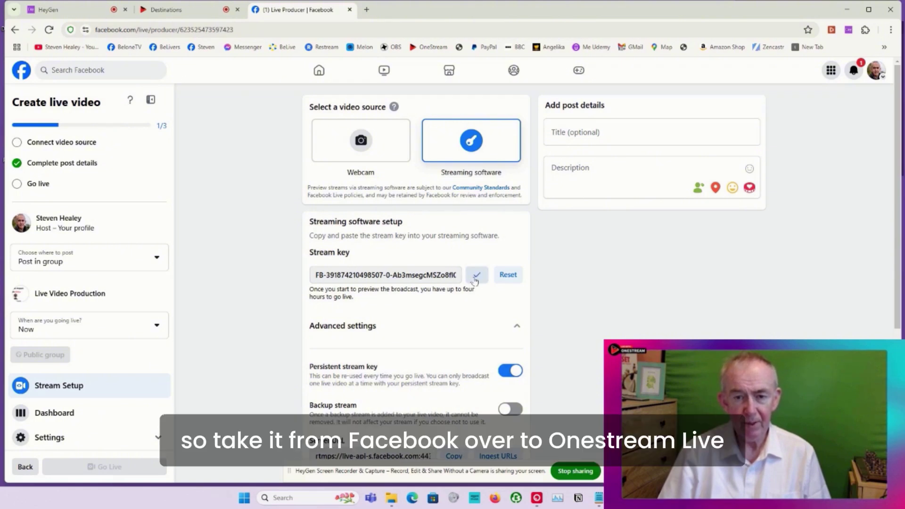
# Switch to OneStream, paste the copied stream key into the Facebook group configuration, and connect the group
pyautogui.click(174, 14)
pyautogui.click(387, 334)
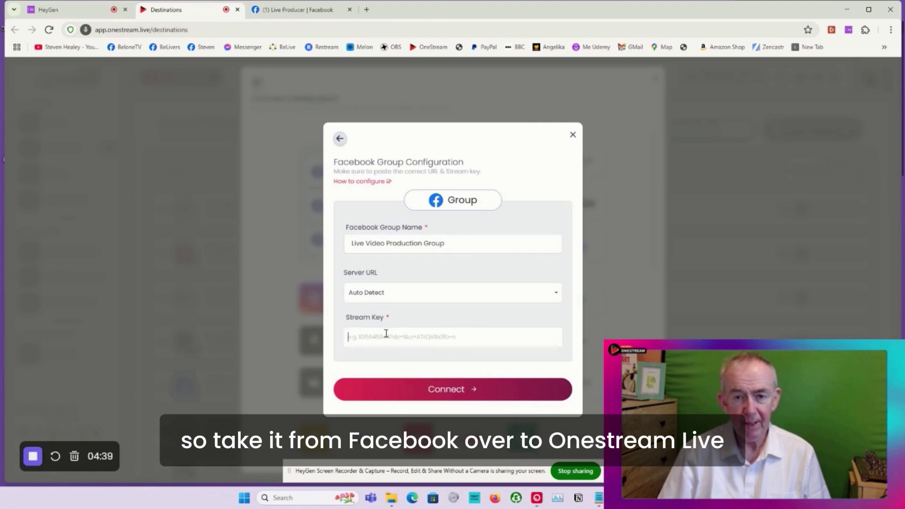
pyautogui.hotkey('ctrl', 'v')
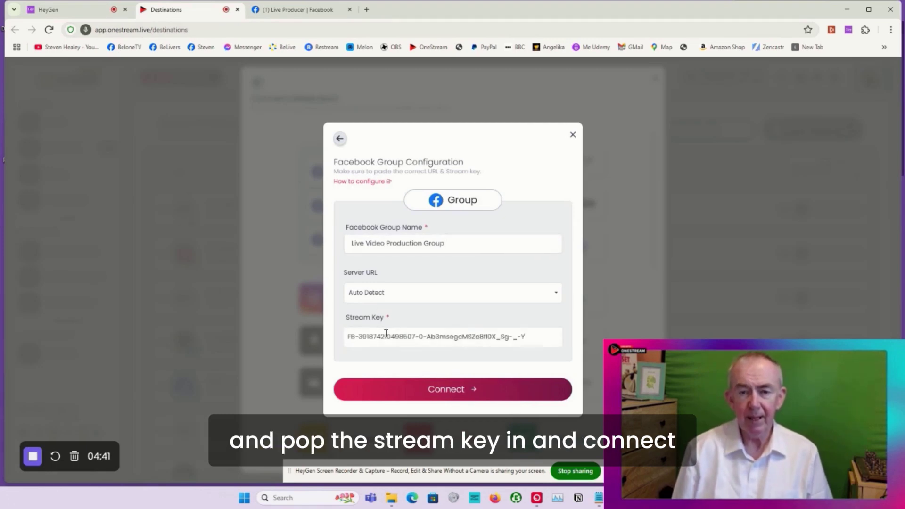
pyautogui.click(461, 388)
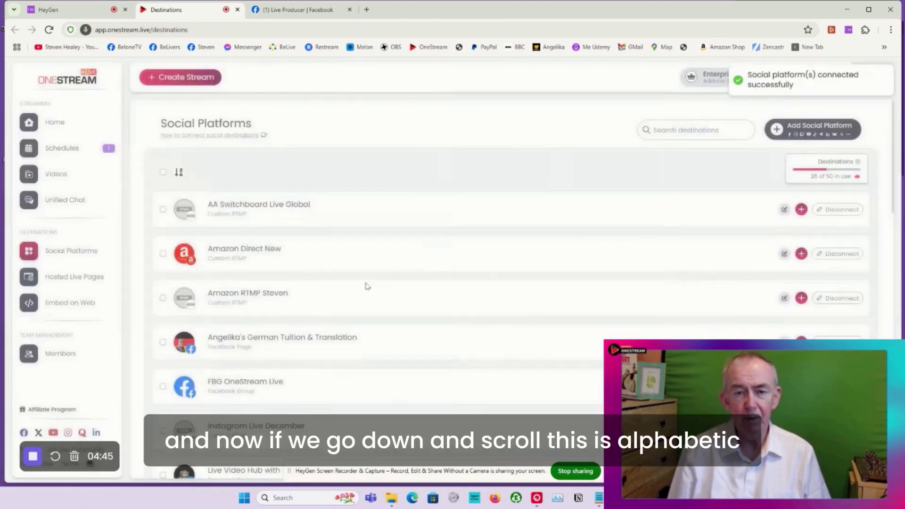
# Check the social platforms list for the Live Video Production Group destination, and reopen the choices for adding a social platform
pyautogui.scroll(-1, 330, 244)
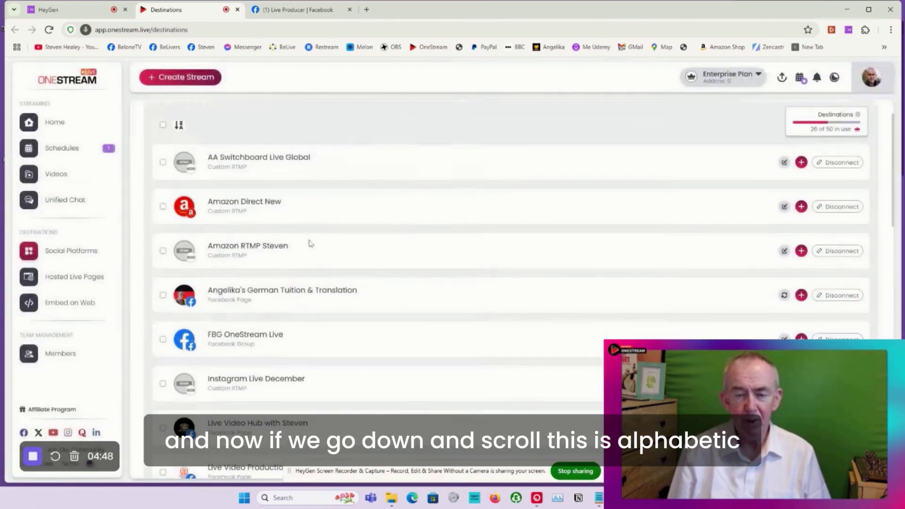
pyautogui.scroll(-2, 310, 243)
pyautogui.scroll(-1, 310, 243)
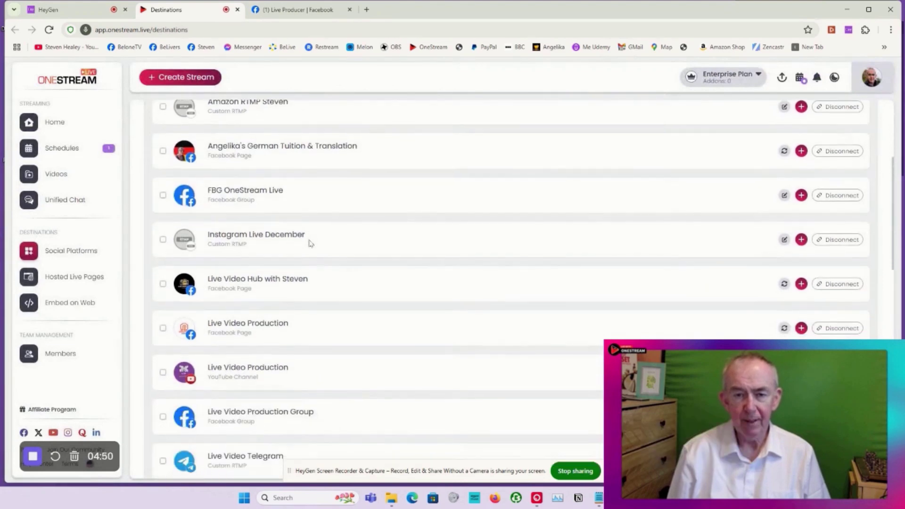
pyautogui.scroll(-1, 306, 263)
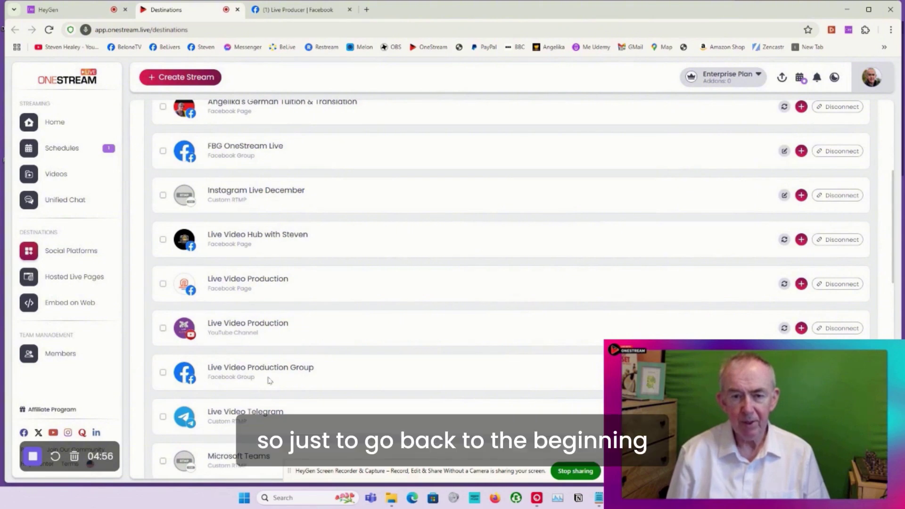
pyautogui.scroll(5, 270, 174)
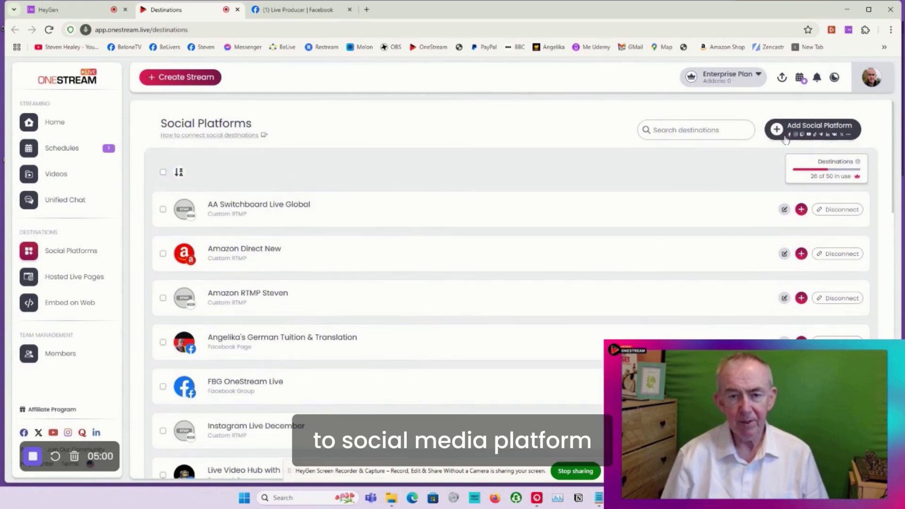
pyautogui.click(801, 128)
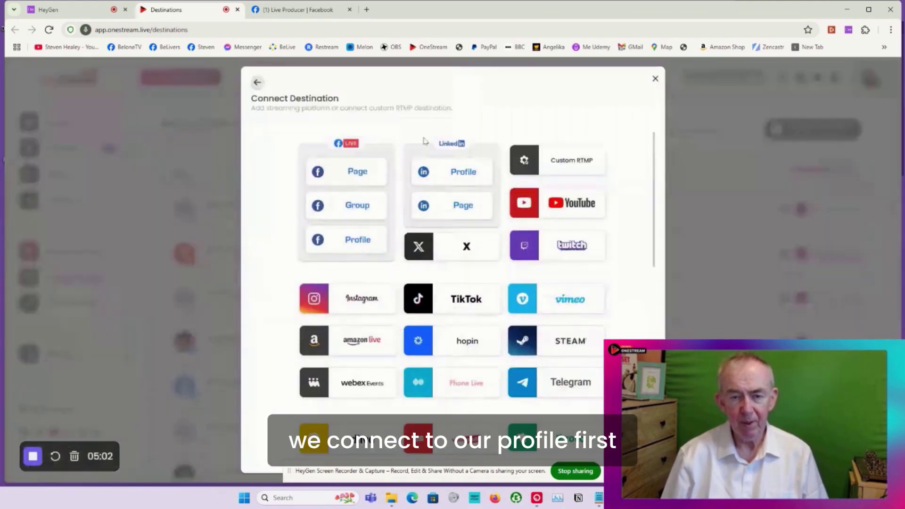